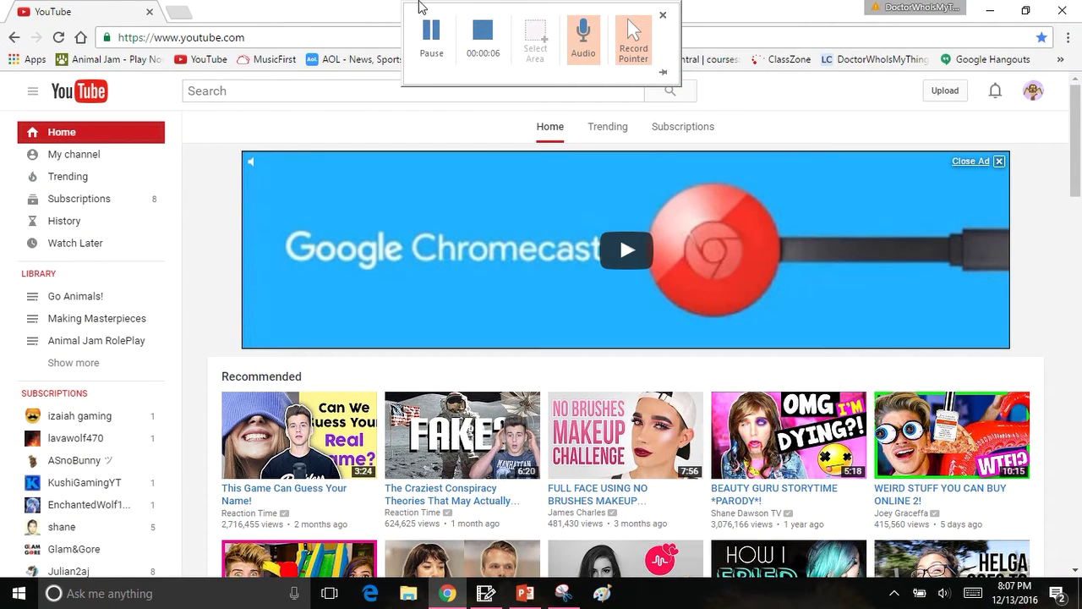
# Open your own channel page from My channel in the YouTube sidebar.
pyautogui.click(74, 154)
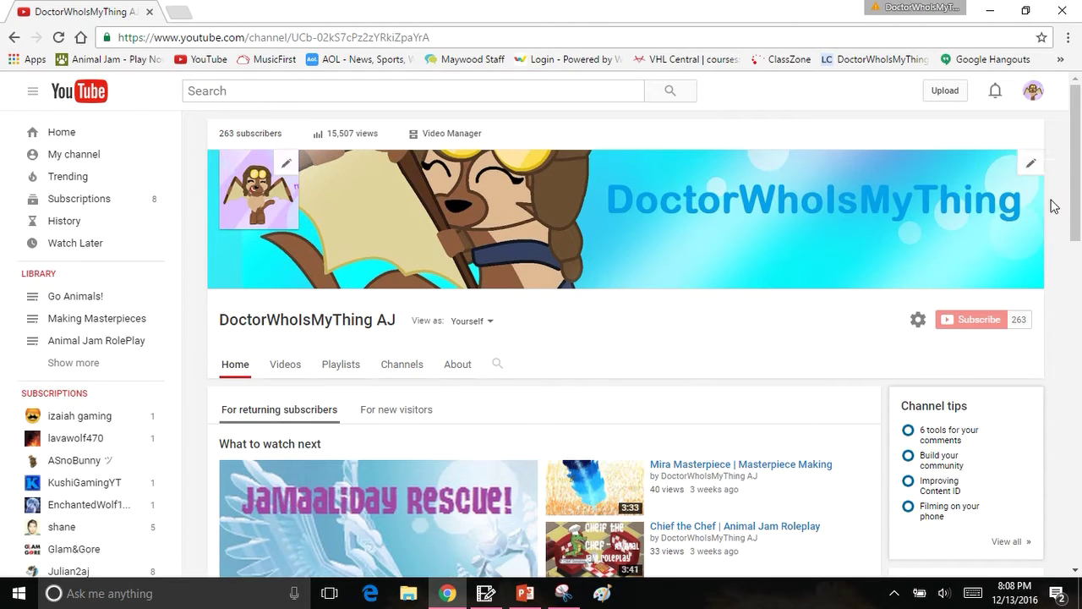
# Open the channel's Video Manager in Creator Studio.
pyautogui.click(440, 138)
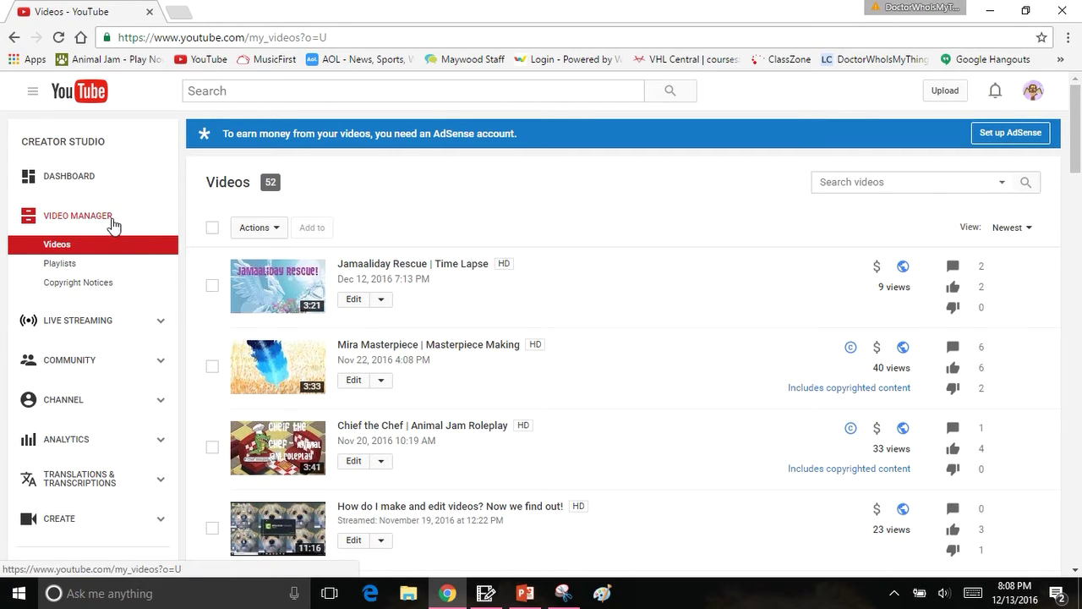
pyautogui.click(114, 220)
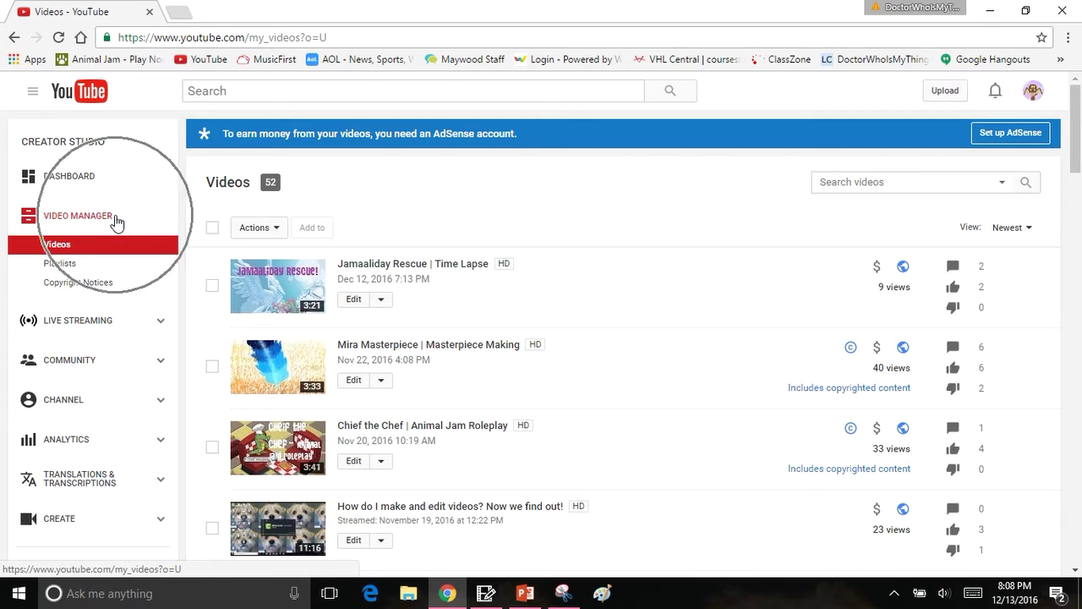
pyautogui.click(95, 222)
pyautogui.click(88, 222)
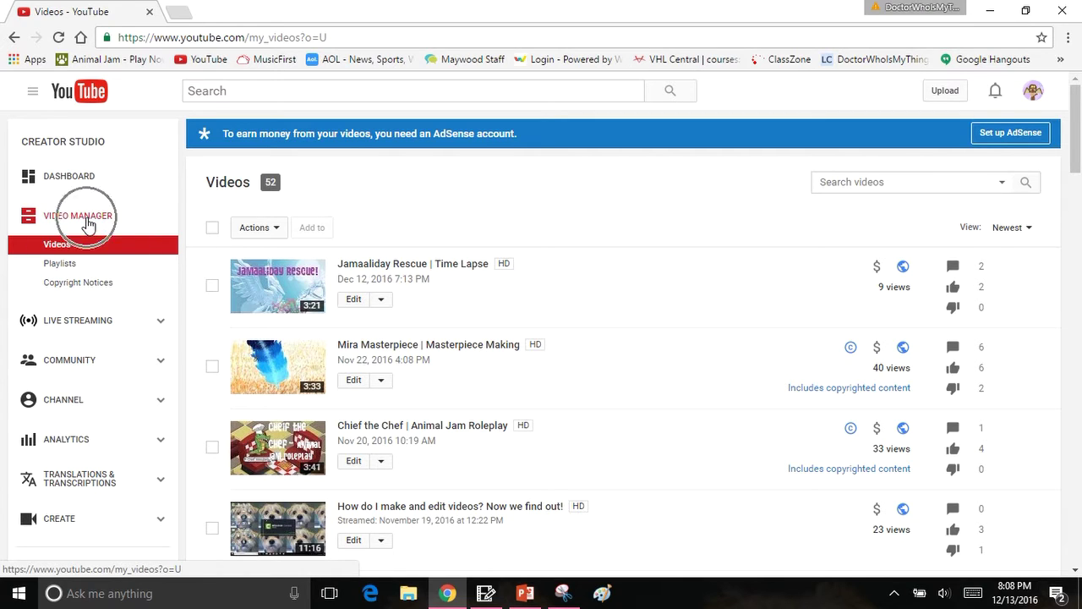
pyautogui.click(67, 218)
pyautogui.click(61, 245)
# Go to Live Streaming > Events and start a new live event.
pyautogui.click(81, 325)
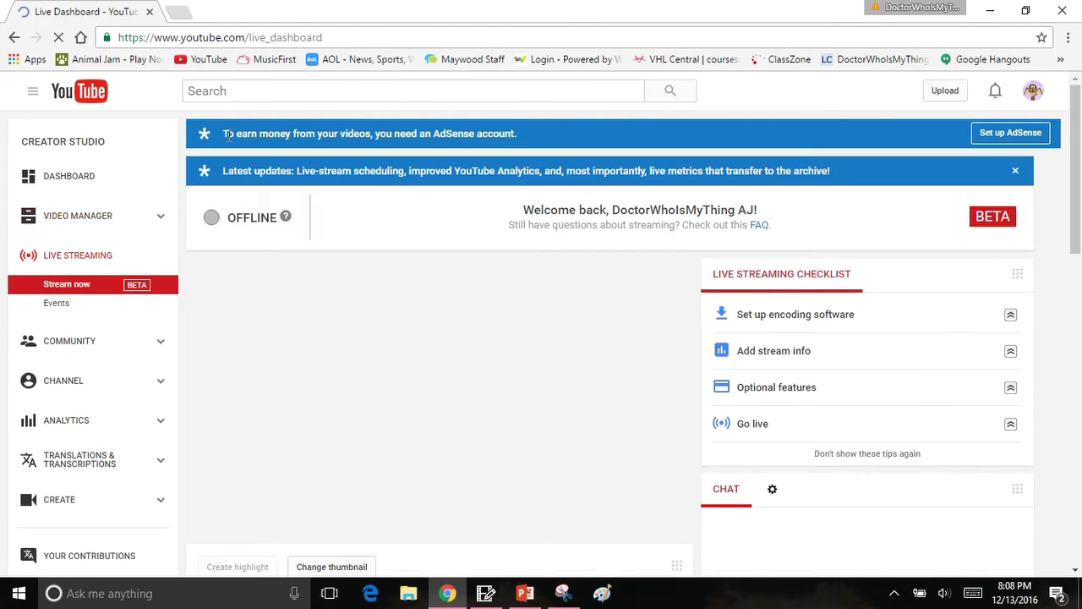
pyautogui.click(55, 306)
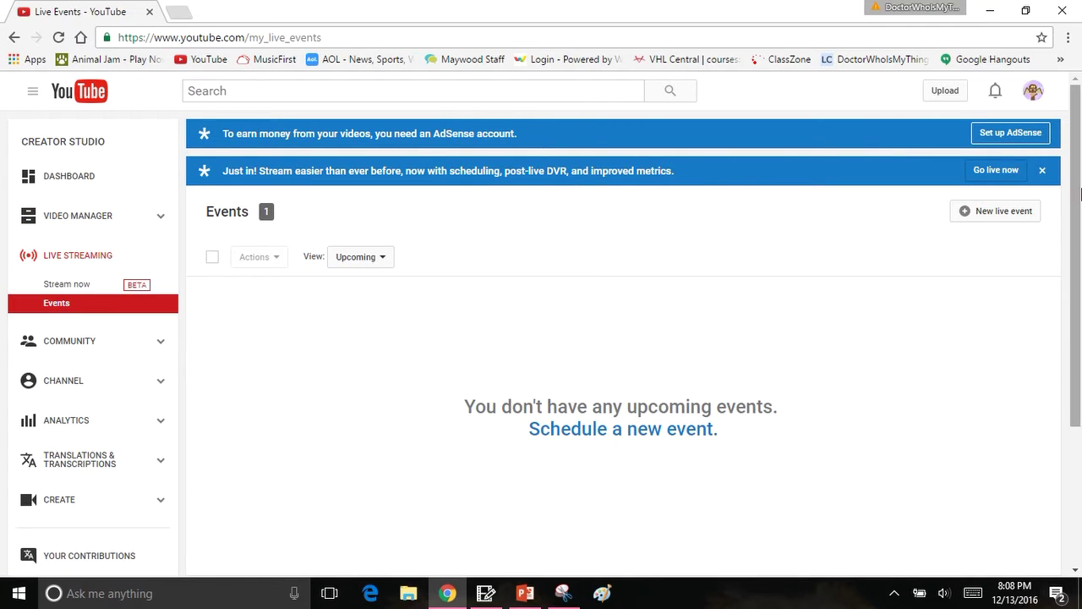
pyautogui.click(966, 217)
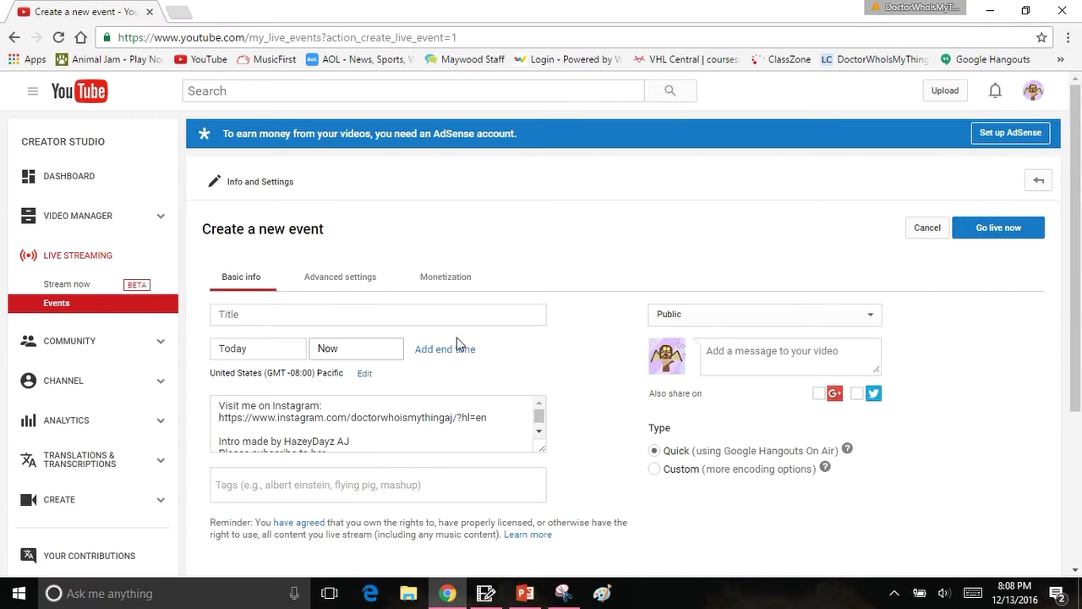
# Title the new event 'whatever you watn' and choose Go live now.
pyautogui.click(444, 314)
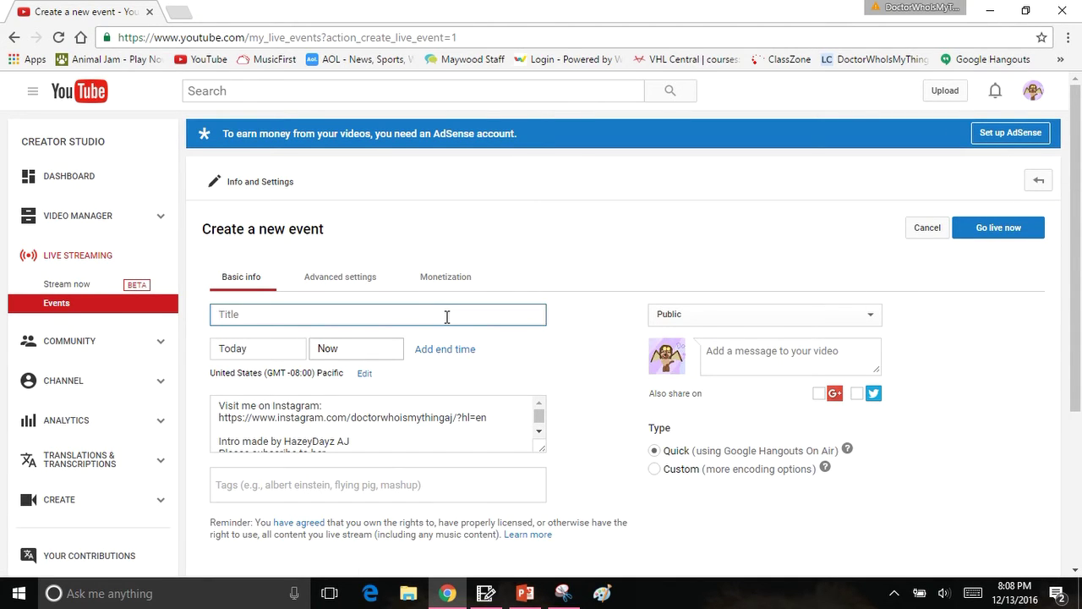
pyautogui.write('whatever you')
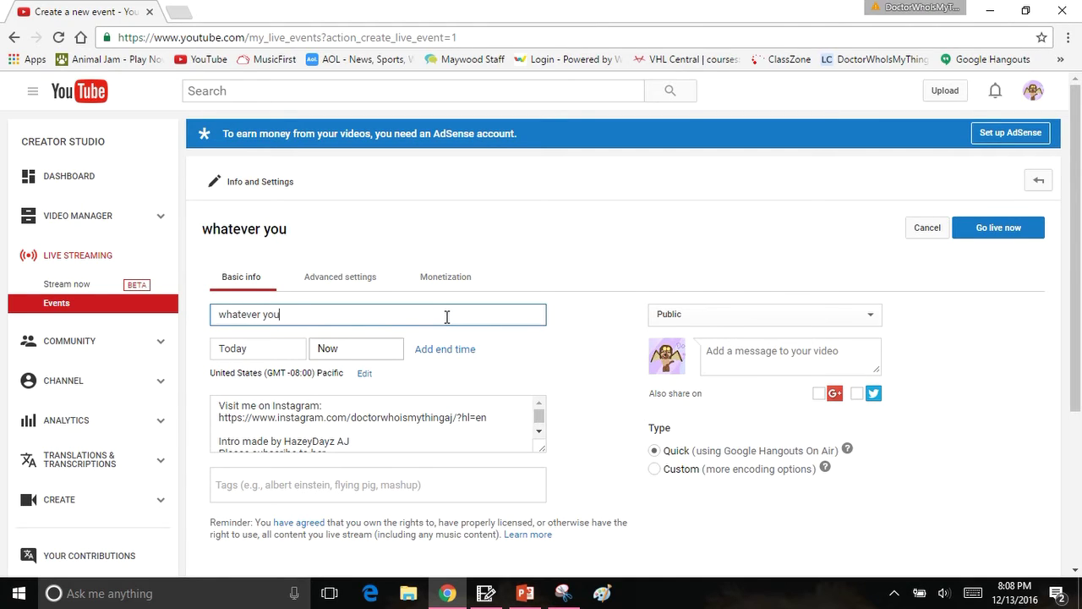
pyautogui.write(' watn')
pyautogui.click(1006, 232)
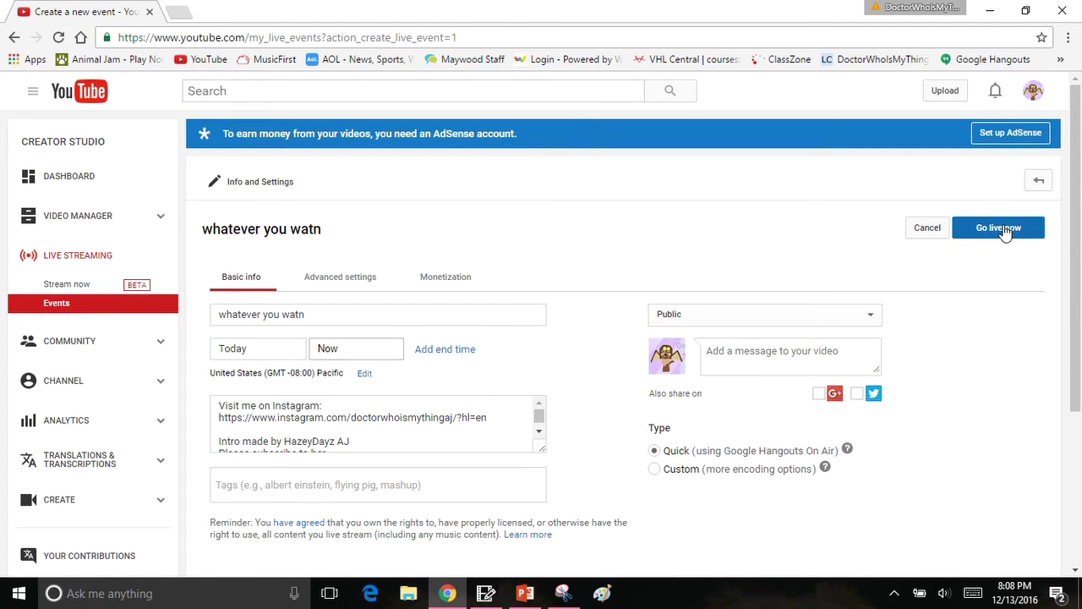
pyautogui.click(1005, 233)
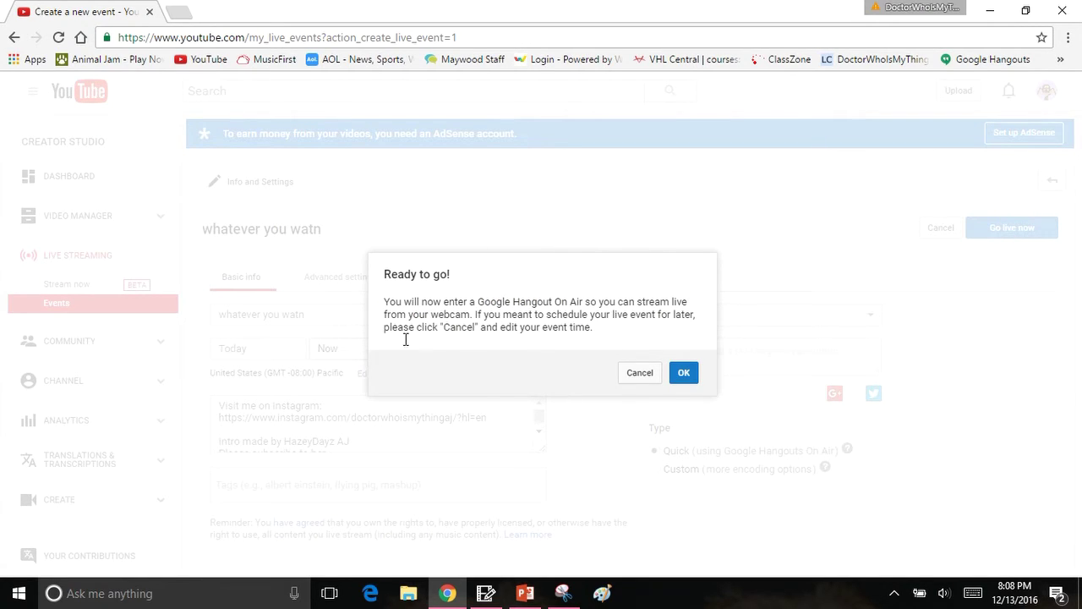
pyautogui.moveTo(405, 339); pyautogui.dragTo(314, 272)
# Enter the Hangout On Air, dismiss the reminder for good, and turn the camera off.
pyautogui.click(652, 342)
pyautogui.click(683, 374)
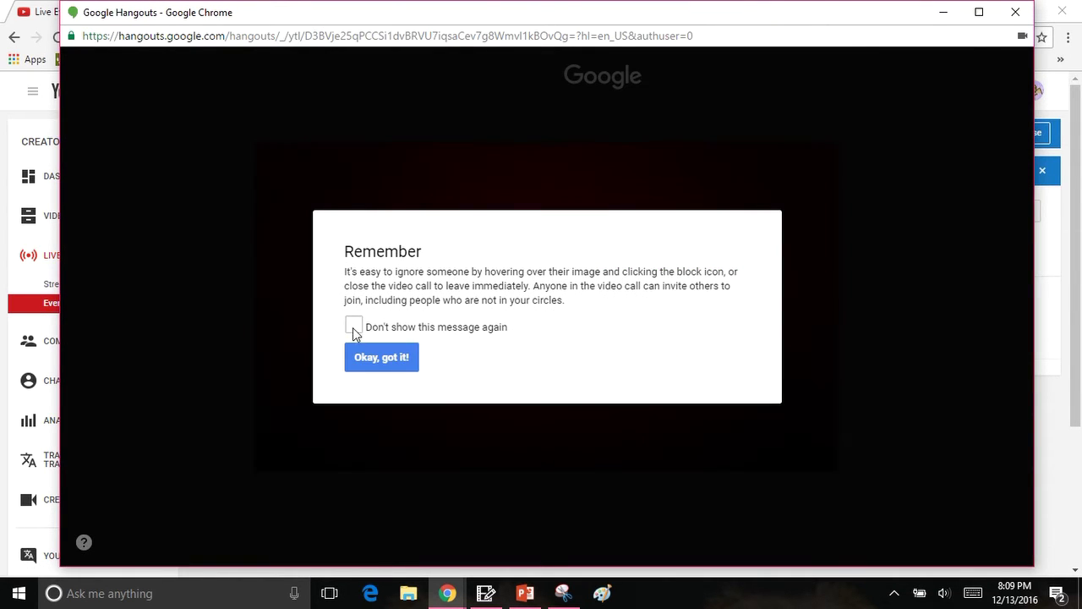
pyautogui.click(354, 327)
pyautogui.click(388, 357)
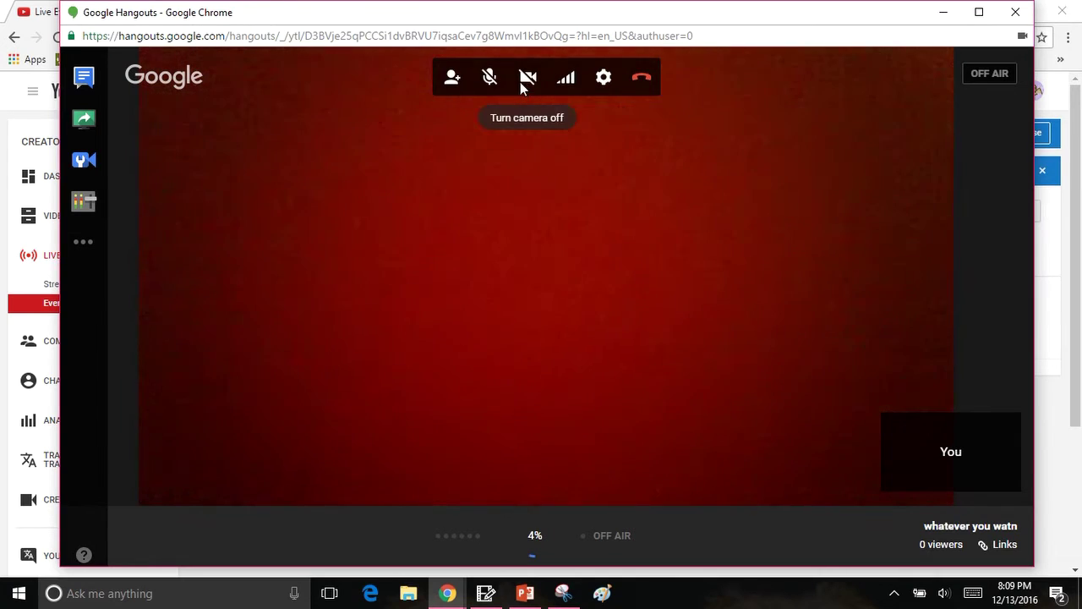
pyautogui.click(530, 79)
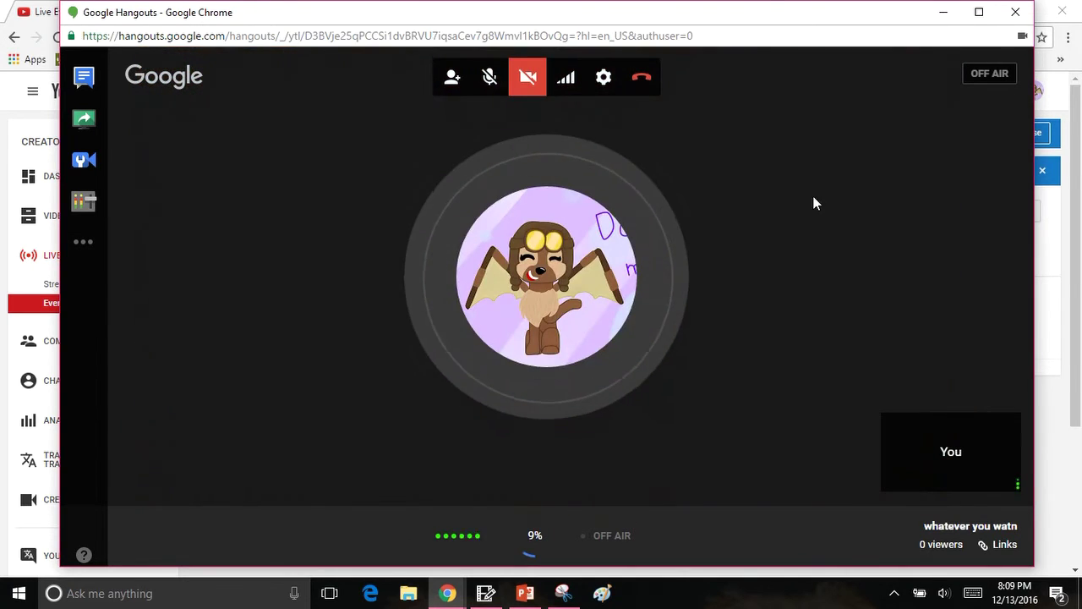
pyautogui.click(85, 120)
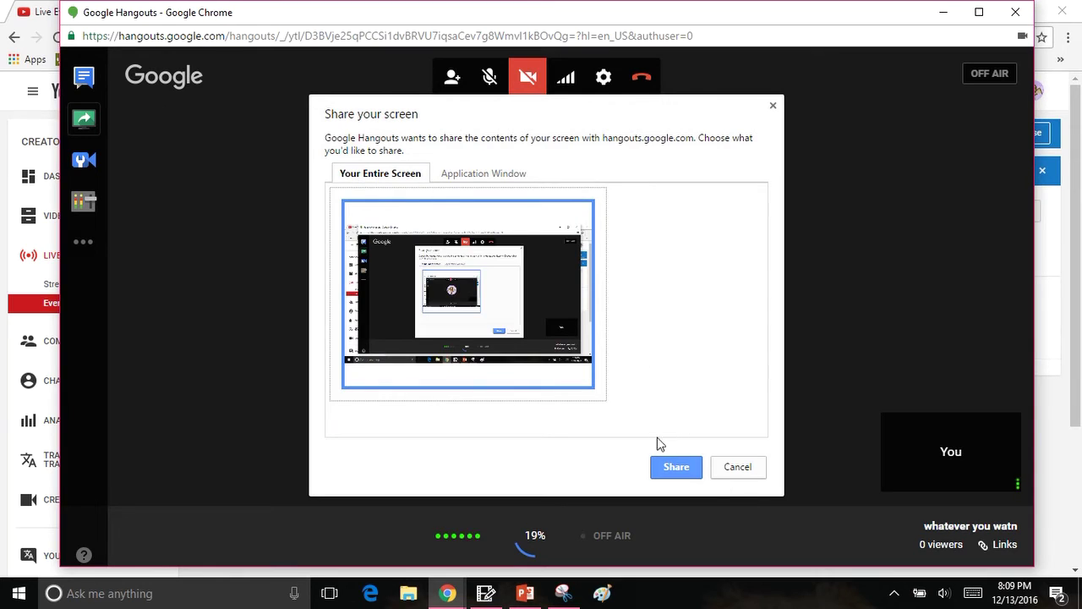
# Share your entire screen, present it to everyone, and switch back to the live events list.
pyautogui.click(472, 178)
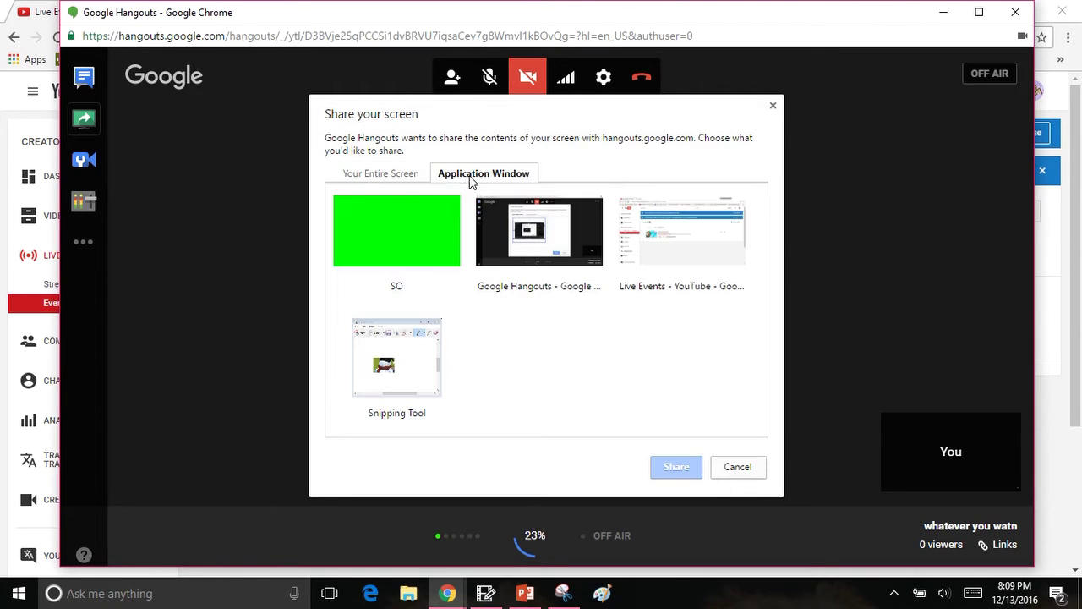
pyautogui.click(394, 179)
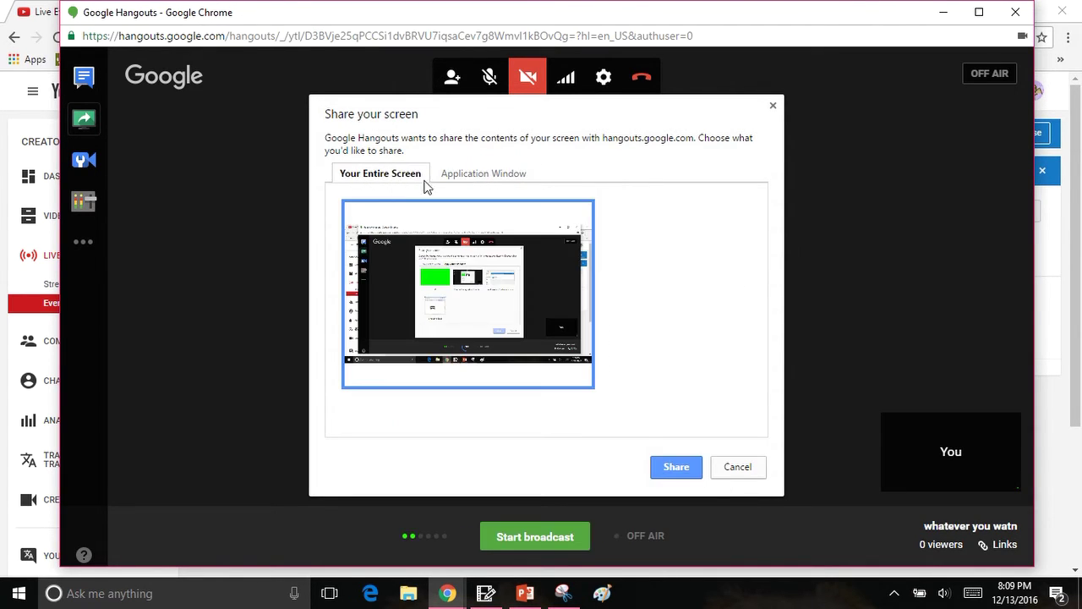
pyautogui.click(675, 469)
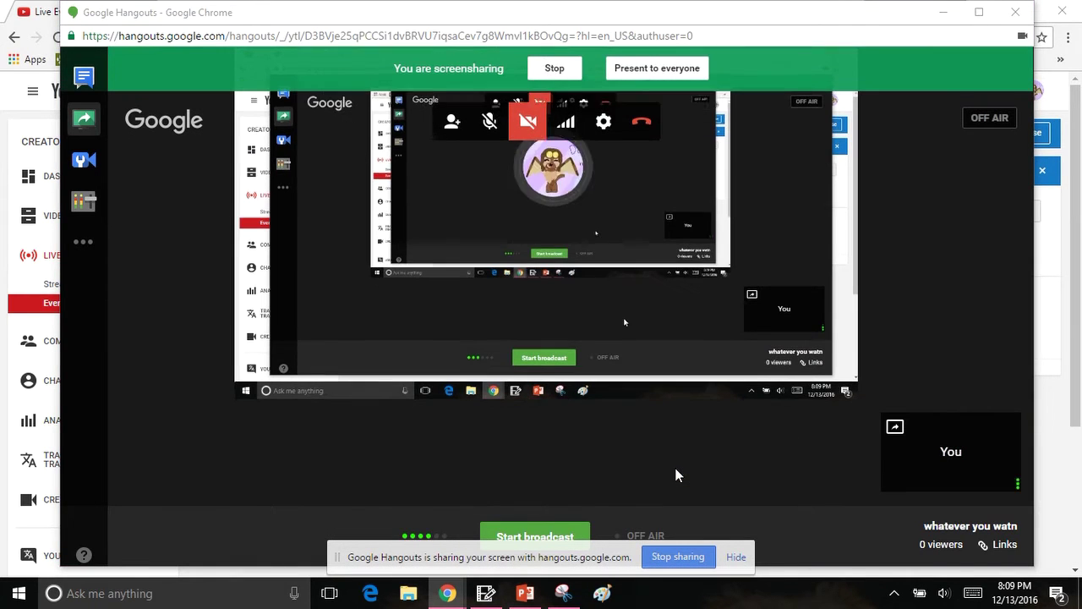
pyautogui.click(734, 558)
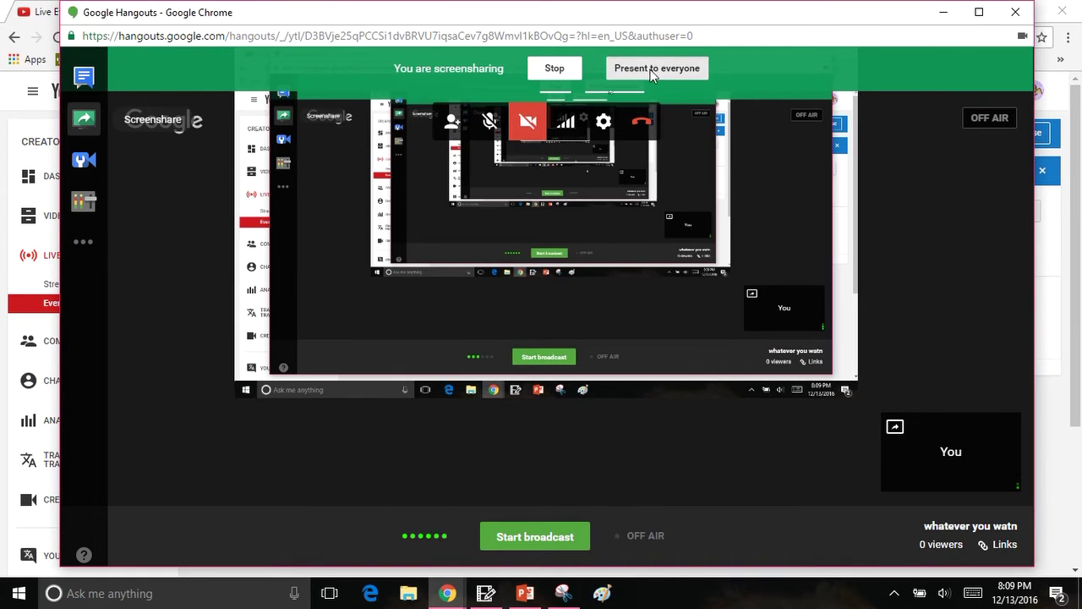
pyautogui.click(657, 68)
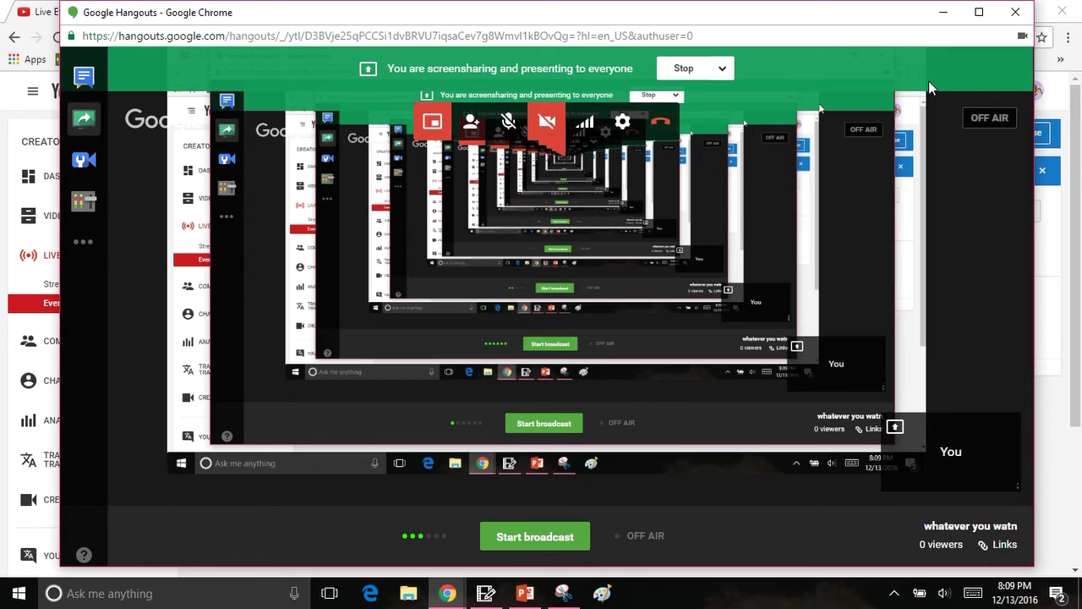
pyautogui.moveTo(490, 5)
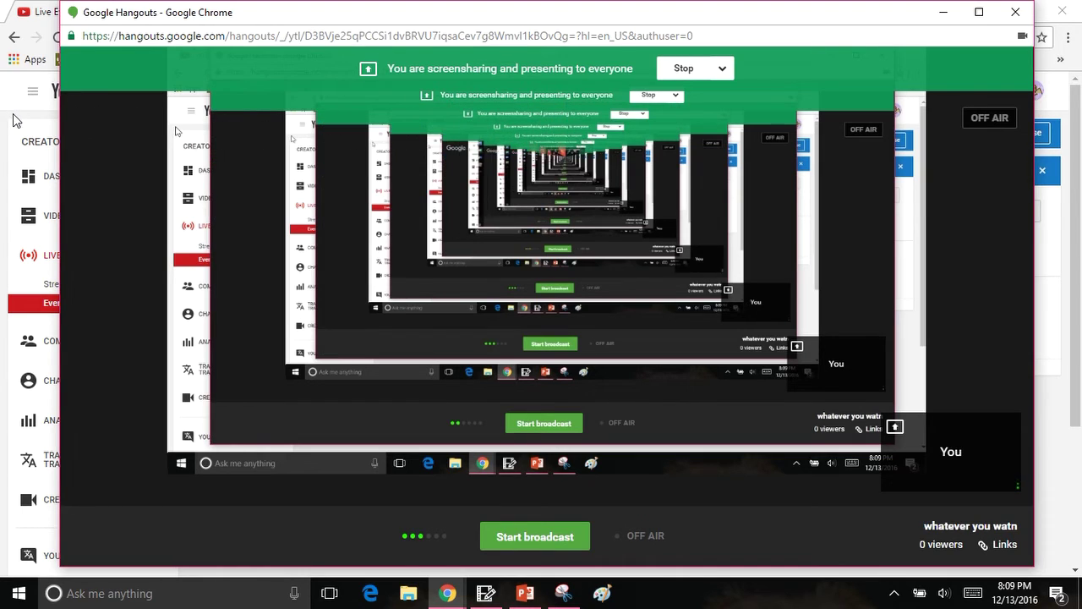
pyautogui.hotkey('alt', 'Tab')
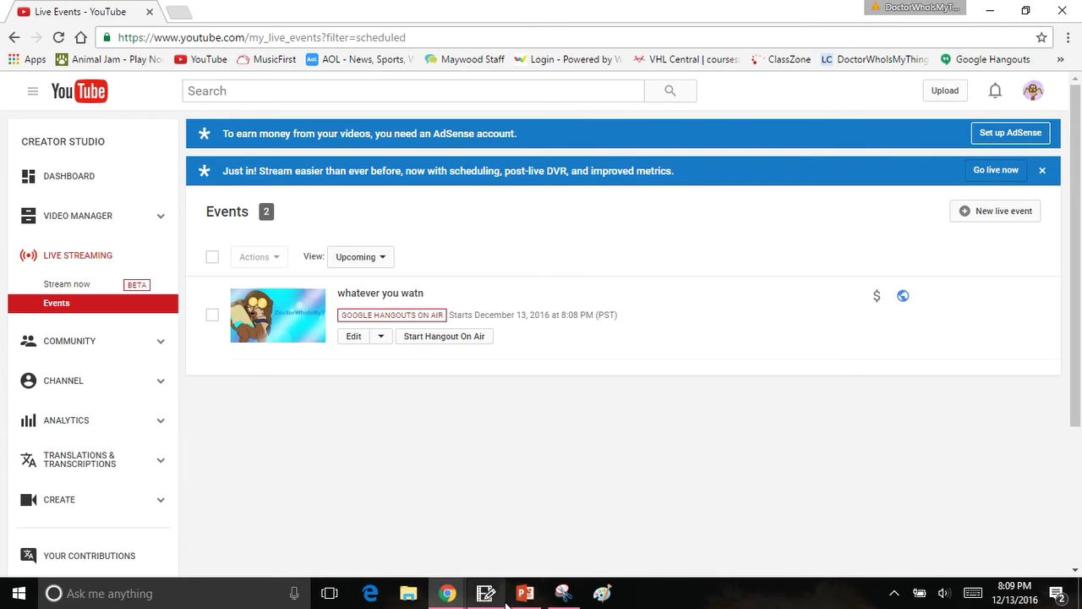
# Return to the Hangout, start and confirm the broadcast, then go to the YouTube home page.
pyautogui.moveTo(448, 592)
pyautogui.click(473, 516)
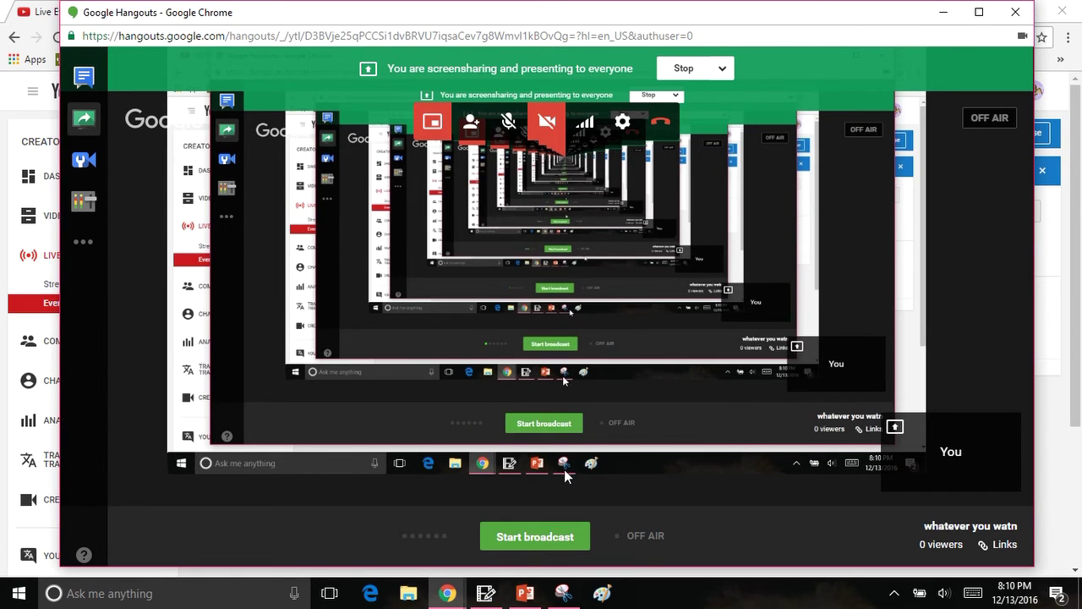
pyautogui.click(538, 539)
pyautogui.click(367, 343)
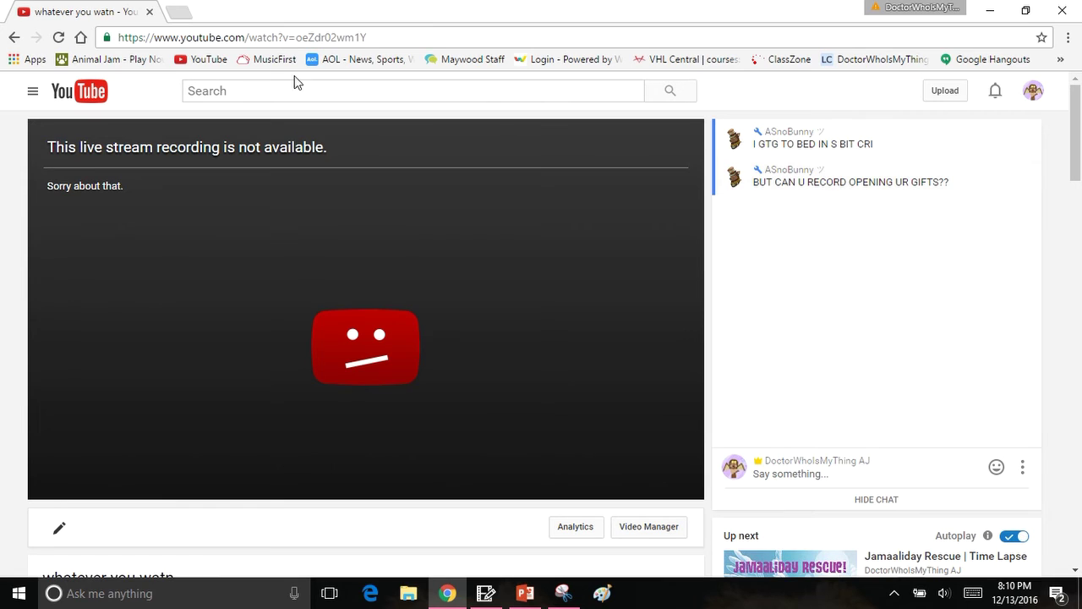
pyautogui.click(208, 61)
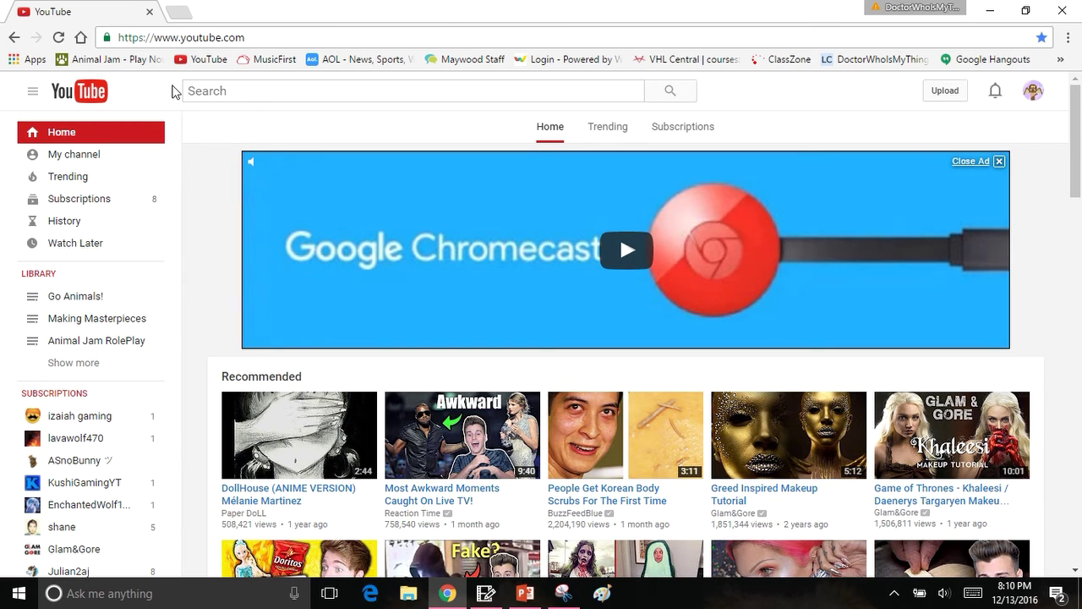
# Delete the 'whatever you watn' video from Video Manager through its Edit dropdown.
pyautogui.click(128, 159)
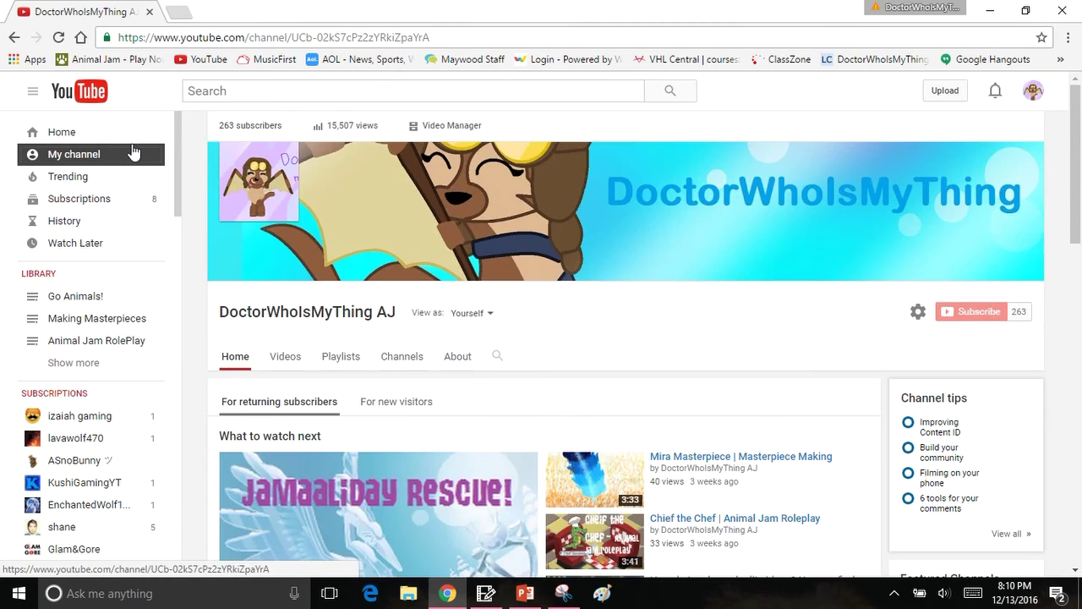
pyautogui.click(454, 126)
pyautogui.moveTo(430, 25)
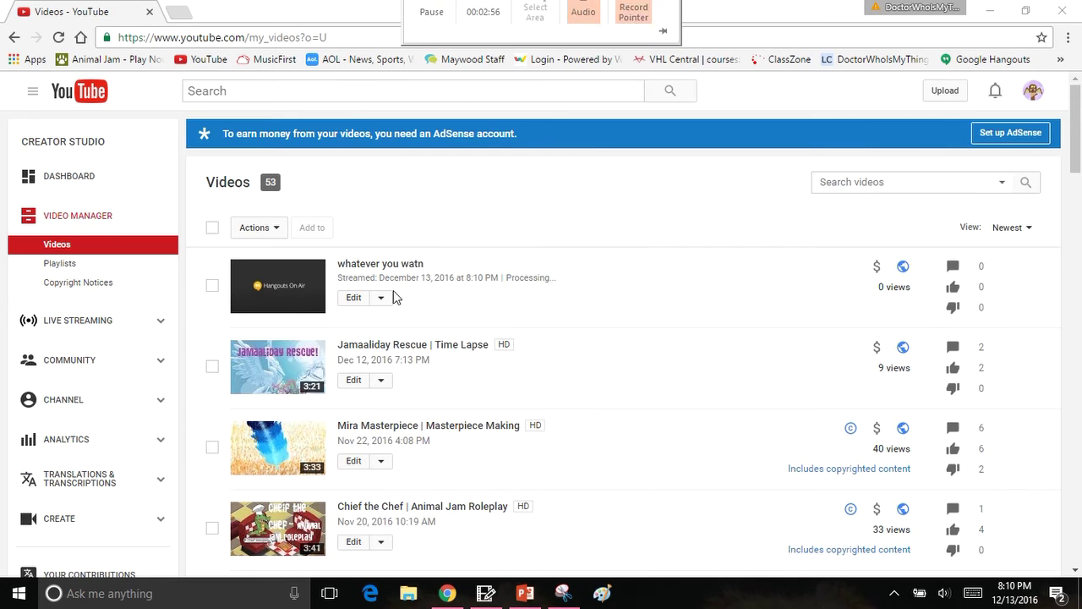
pyautogui.click(387, 296)
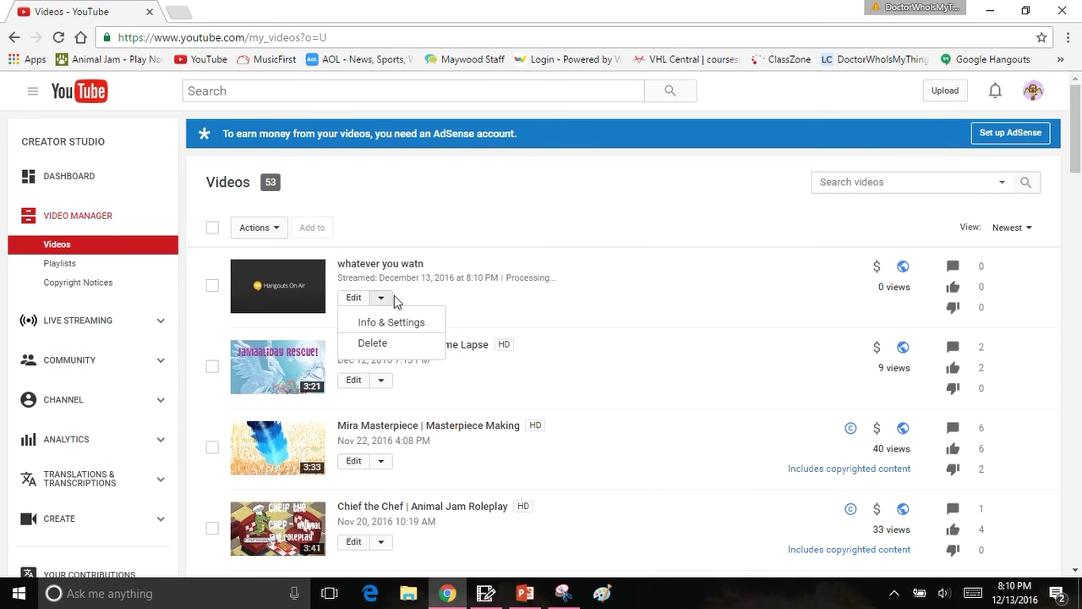
pyautogui.click(406, 344)
pyautogui.click(755, 363)
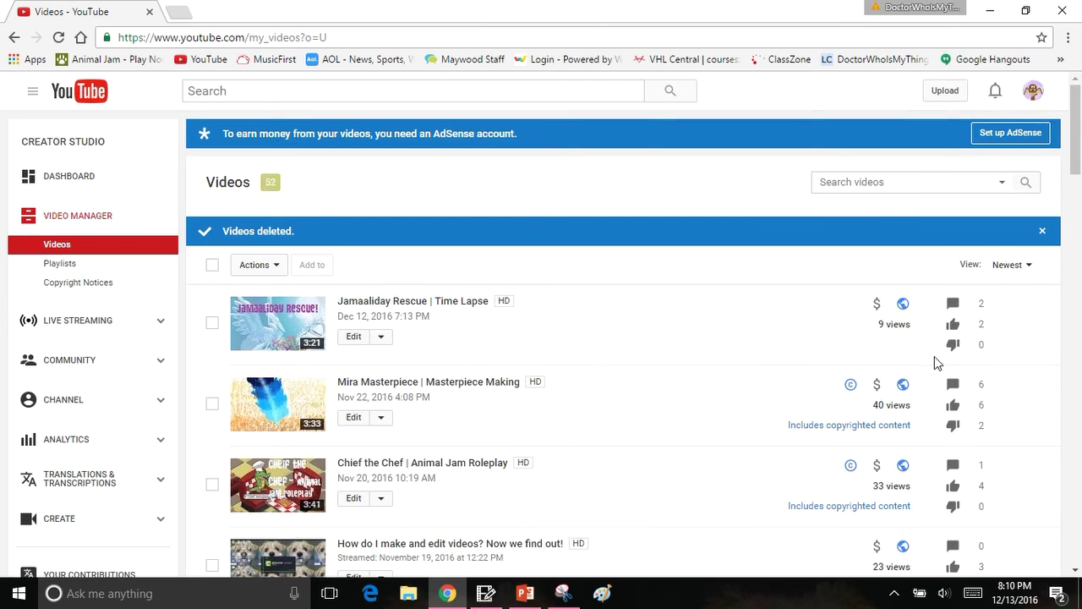